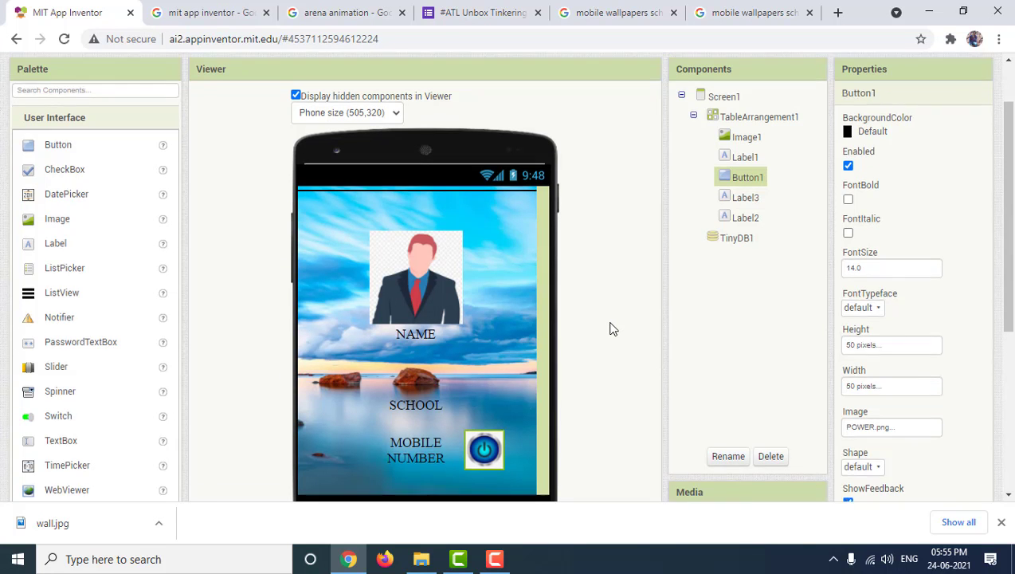
- Show the connection options for the EINSTEIN project, including the Emulator option
scroll(611, 329, "up", 1)
scroll(611, 329, "down", 1)
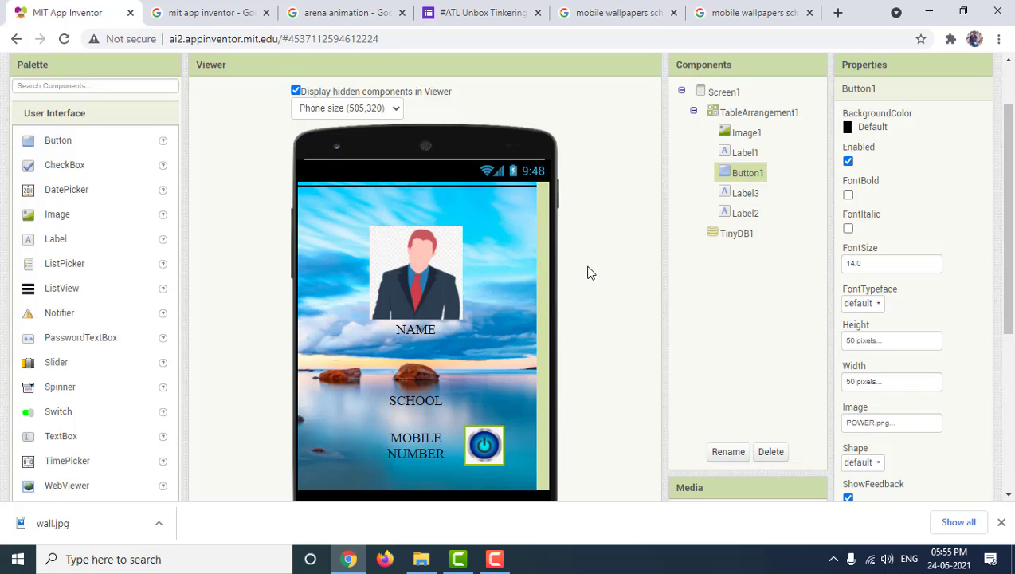
scroll(592, 280, "up", 2)
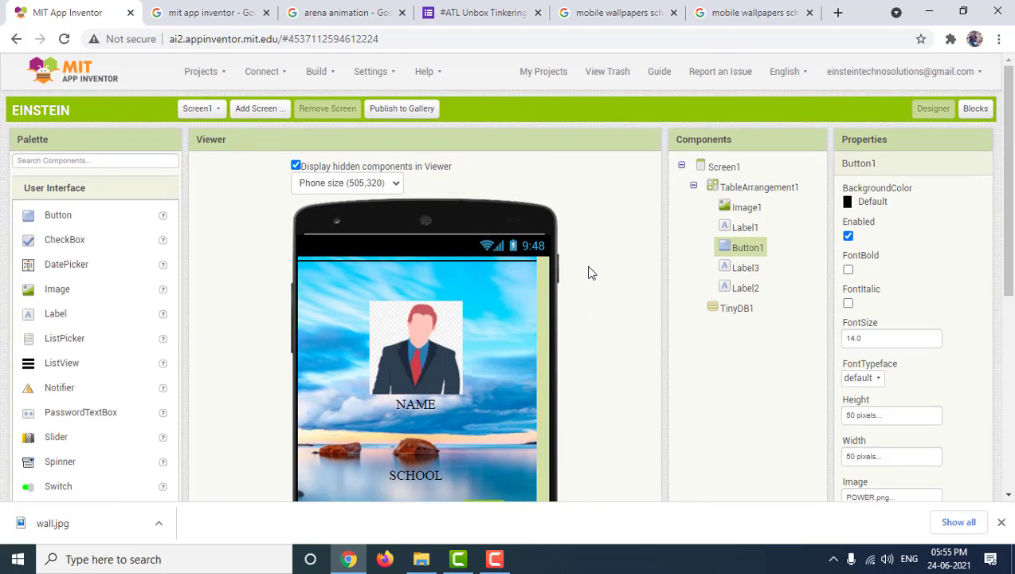
left_click(255, 76)
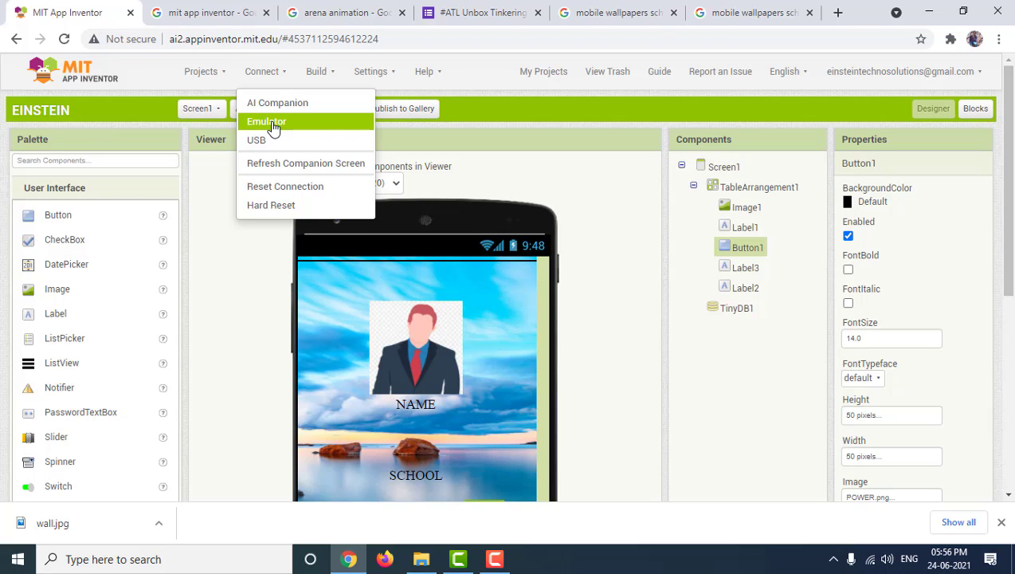
- Search Google for "mit app inventor emulator windows 10"
left_click(198, 12)
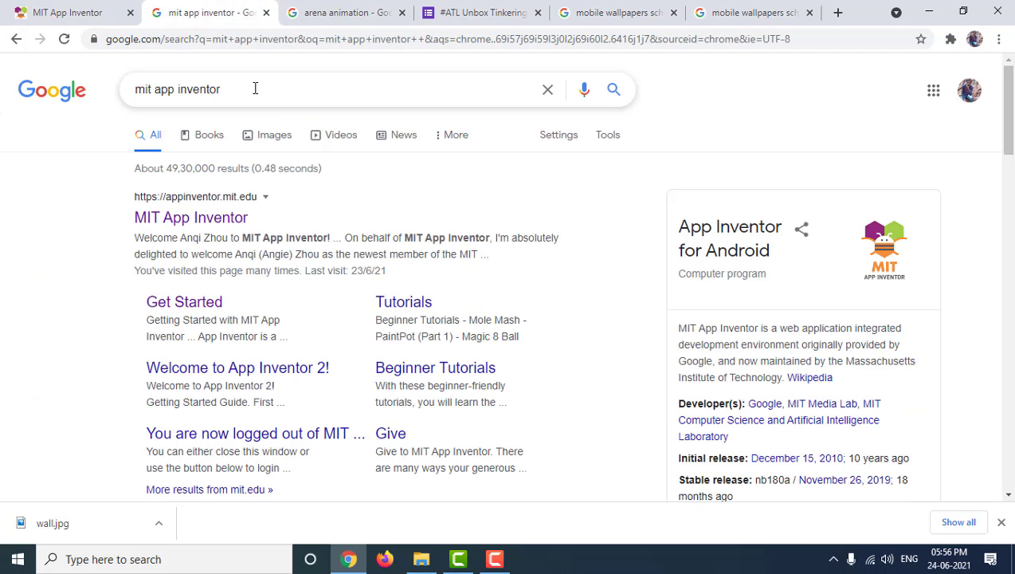
left_click(255, 89)
type("emu")
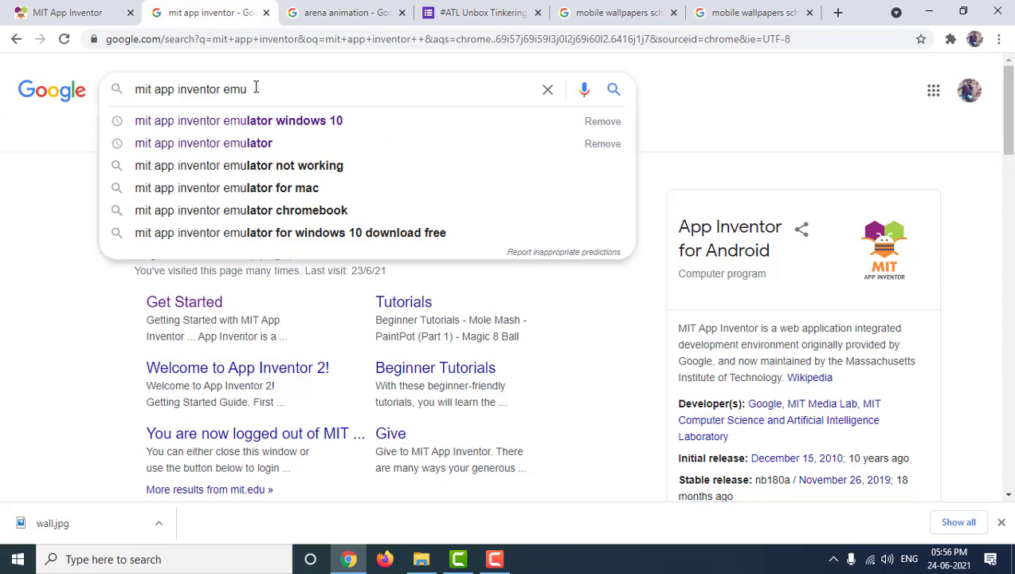
key("Down")
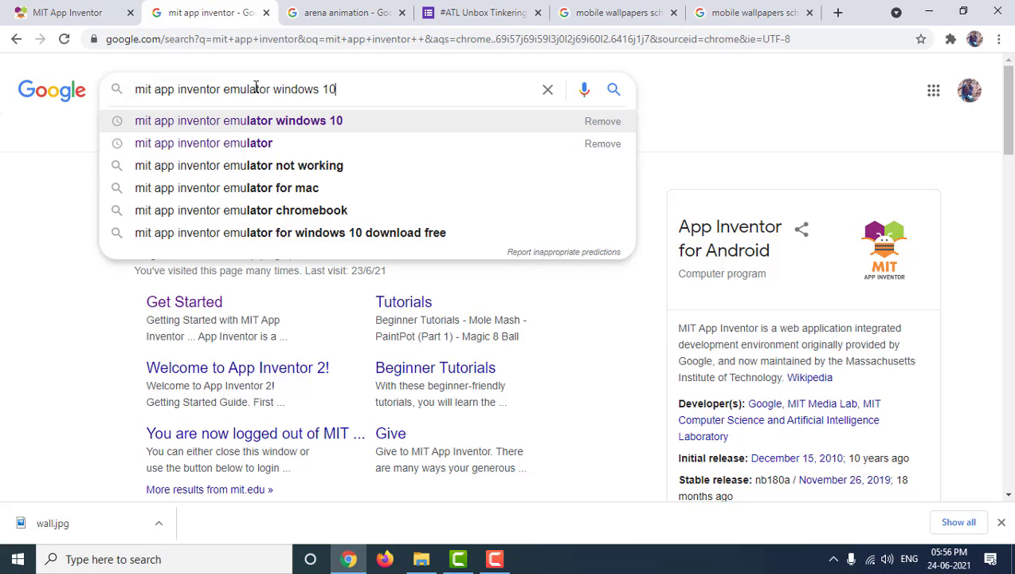
key("Return")
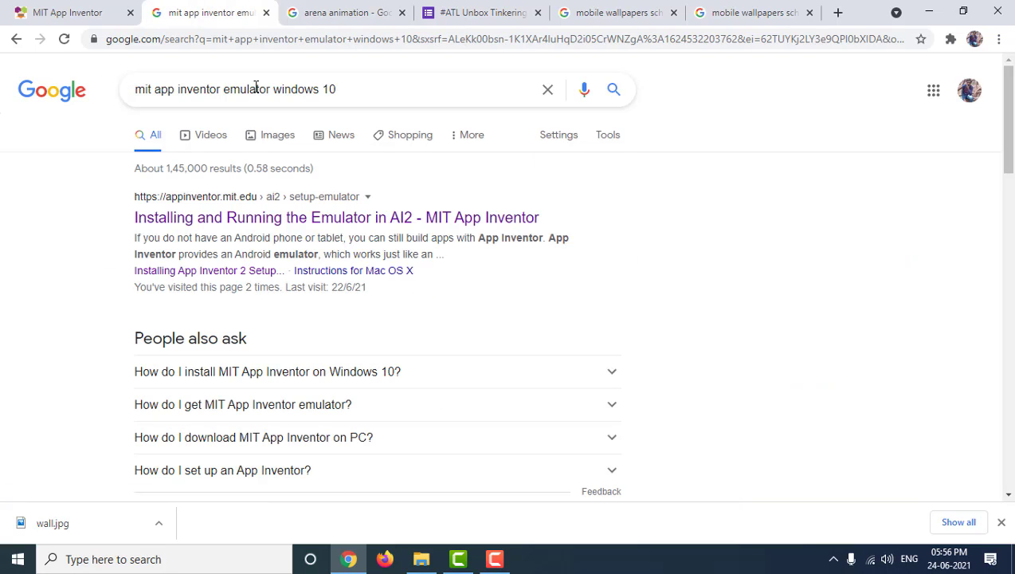
- Open the "Installing and Running the Emulator in AI2" search result in a new browser tab and switch to it
right_click(285, 222)
left_click(288, 225)
left_click(299, 10)
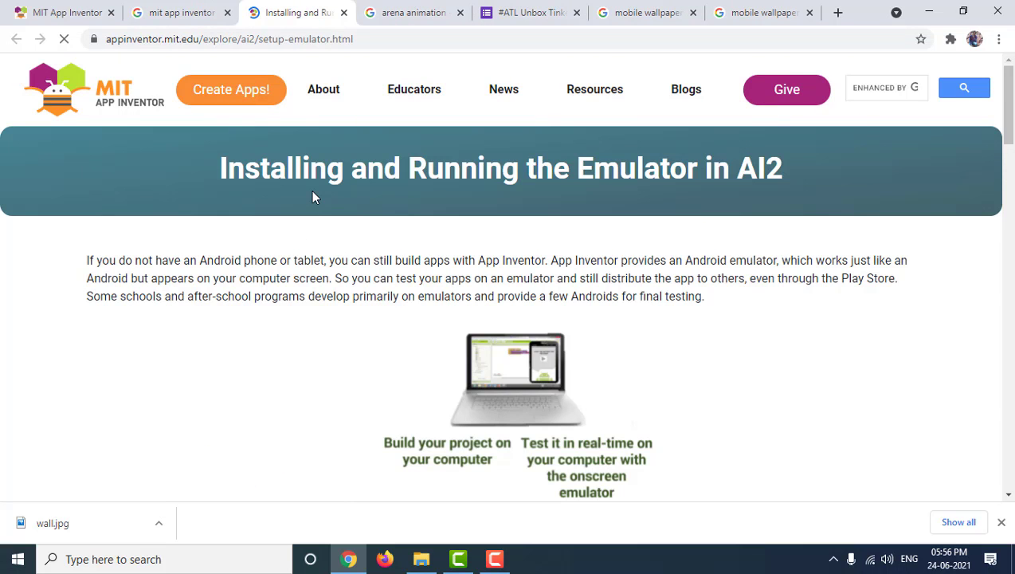
- Review the emulator setup page and open the Windows instructions for installing the App Inventor Setup software
scroll(312, 196, "down", 4)
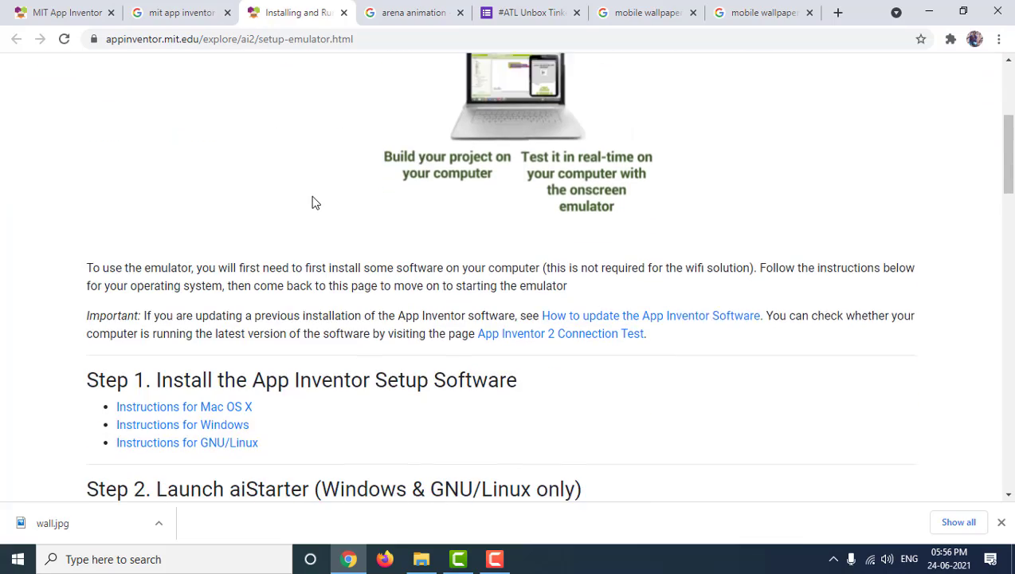
scroll(306, 200, "up", 3)
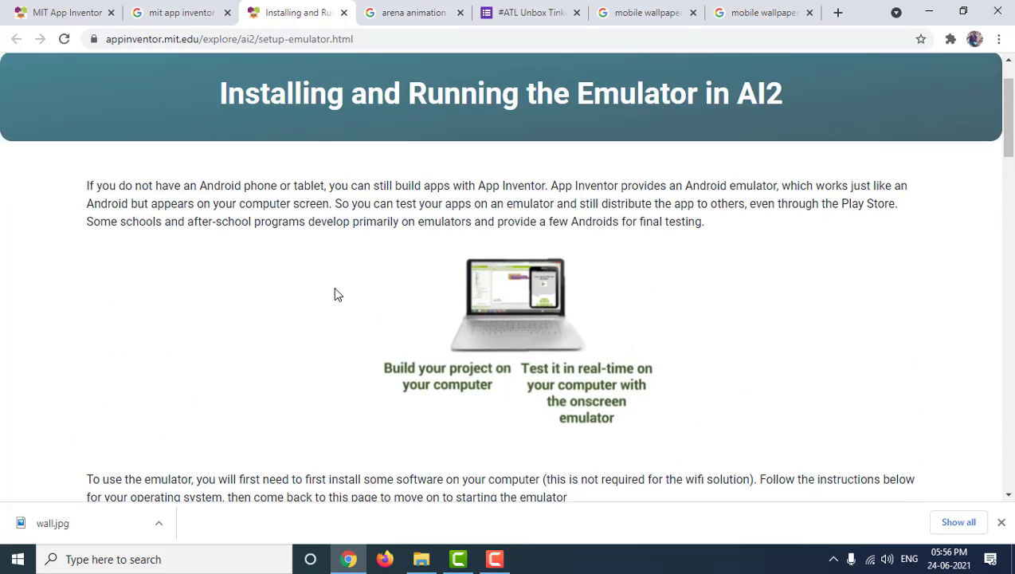
scroll(335, 288, "down", 3)
scroll(335, 288, "down", 3)
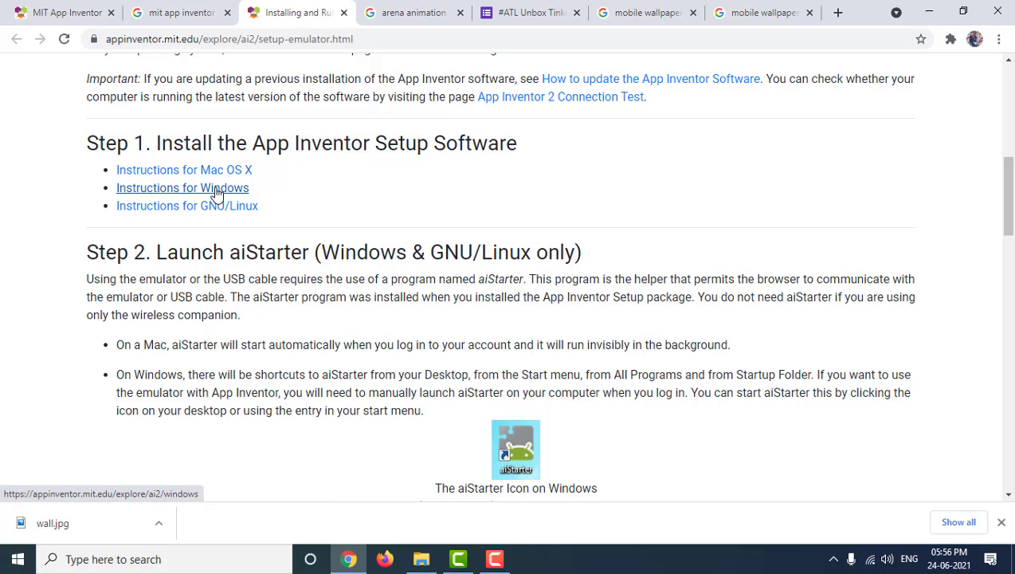
left_click(216, 192)
- Examine the Windows installation instructions, including the installer's file name and size, the security prompt and the setup software location
scroll(460, 196, "down", 1)
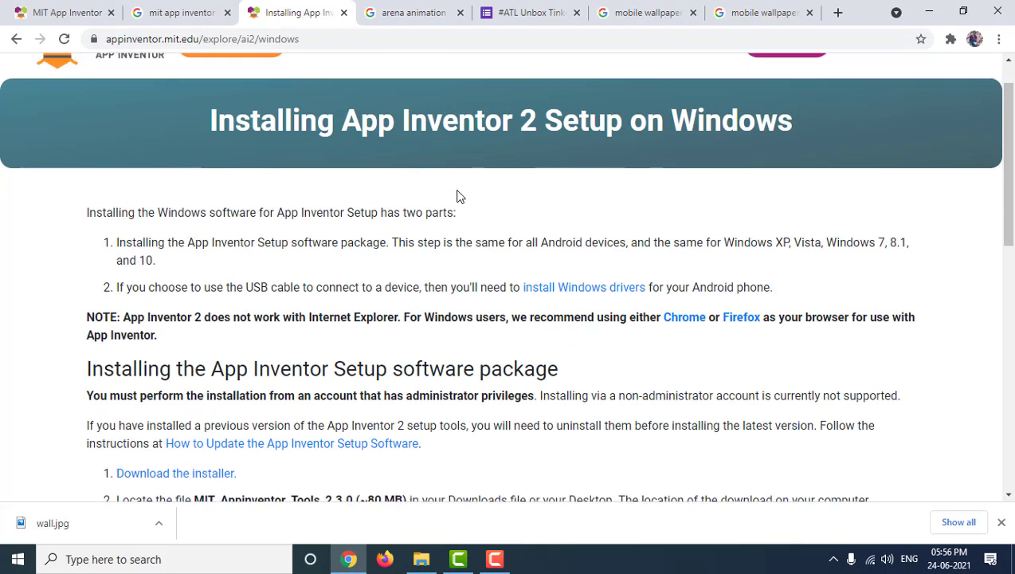
scroll(460, 196, "down", 2)
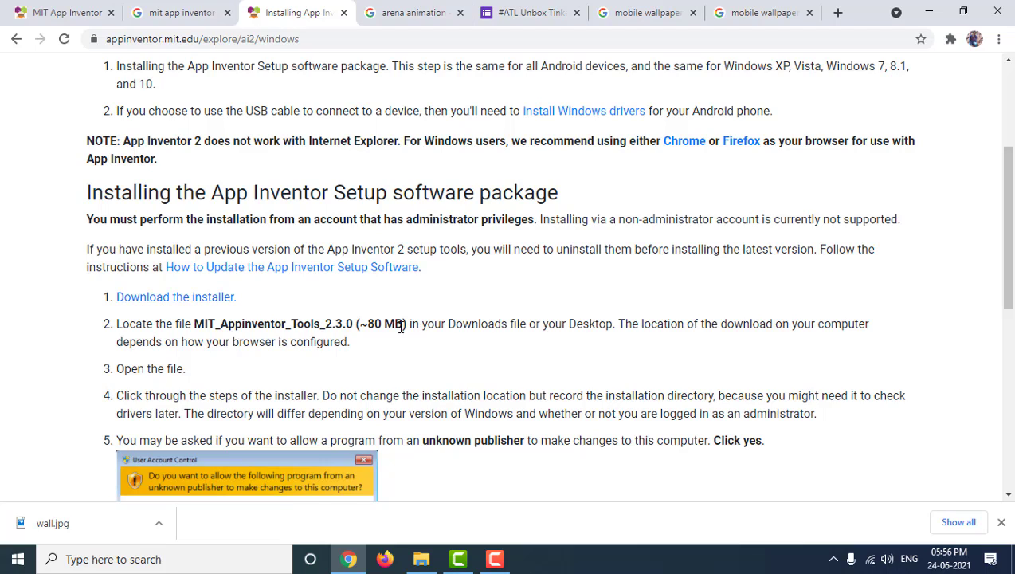
left_click_drag(404, 324, 368, 323)
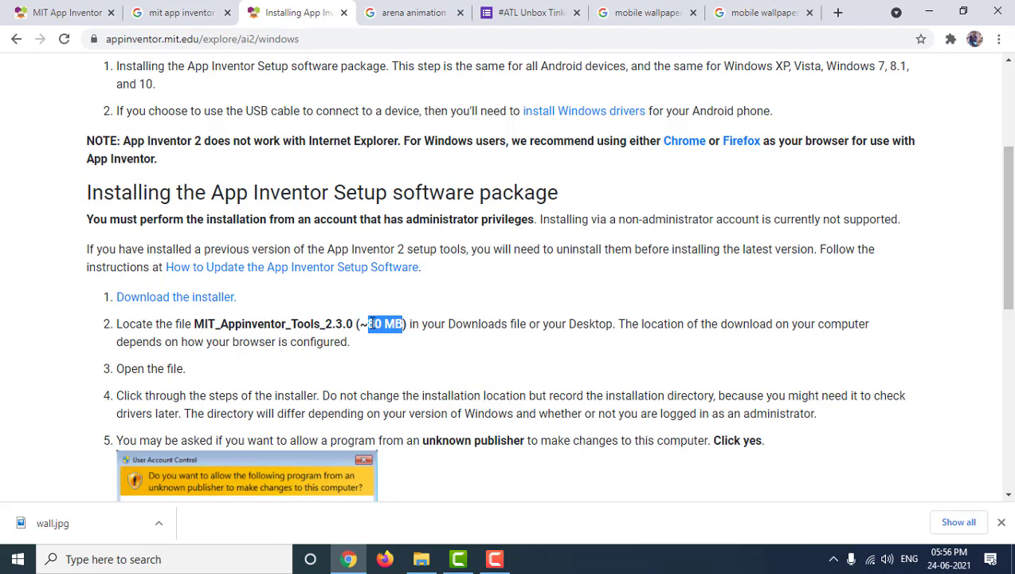
left_click_drag(194, 324, 351, 327)
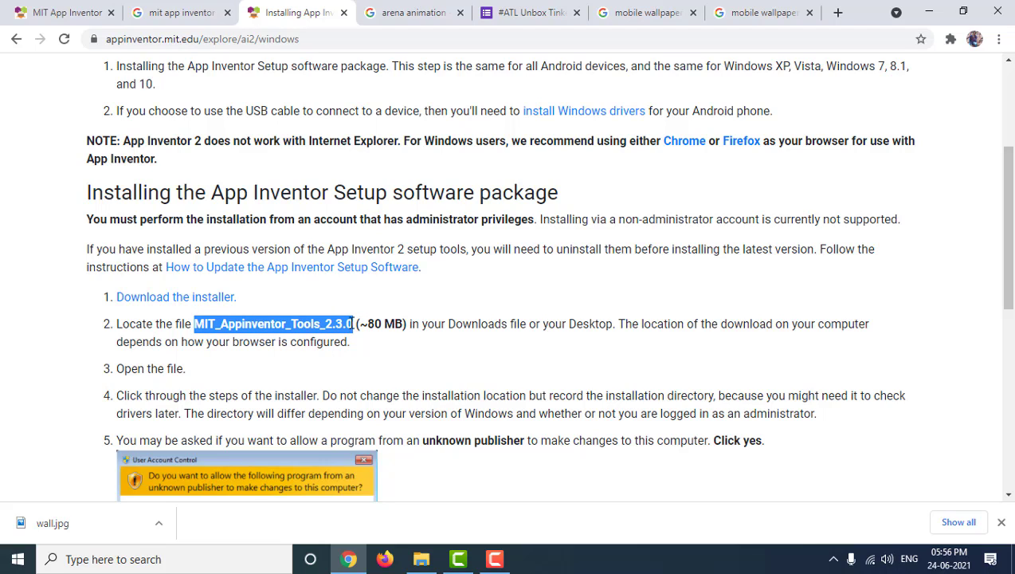
scroll(353, 324, "down", 2)
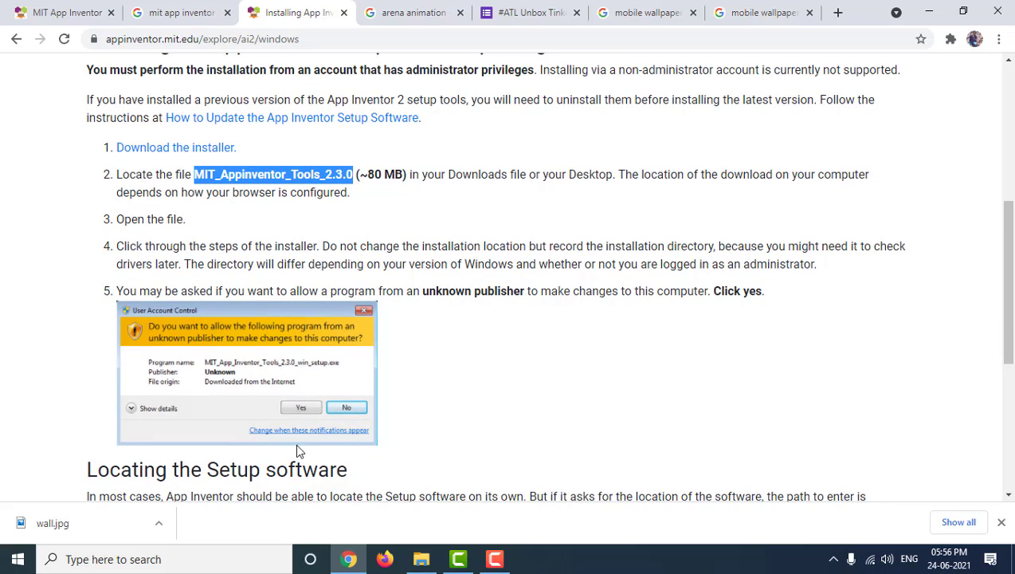
scroll(338, 386, "down", 4)
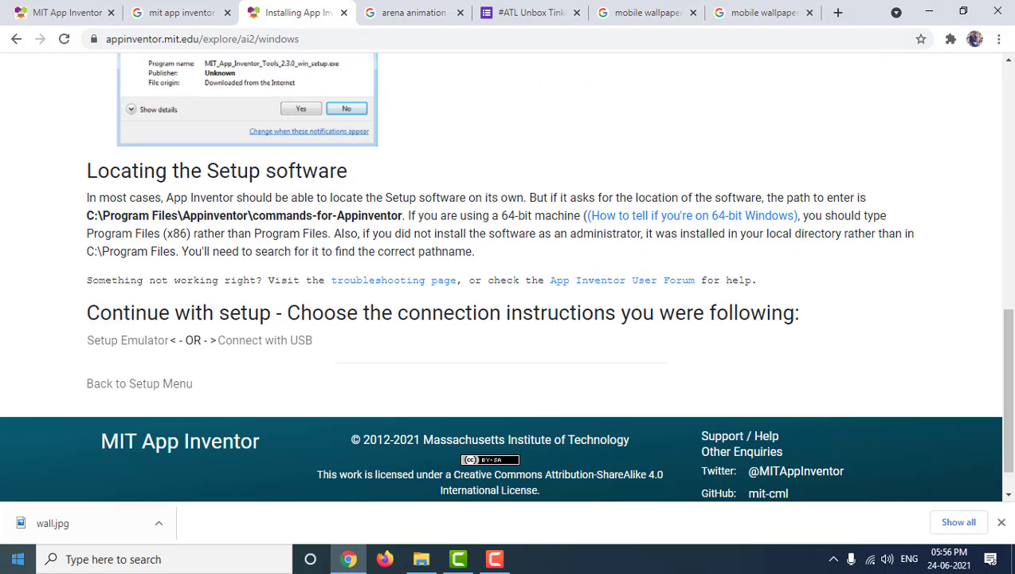
- Launch aiStarter, check its console window, and minimize it so it keeps running in the background
key("super")
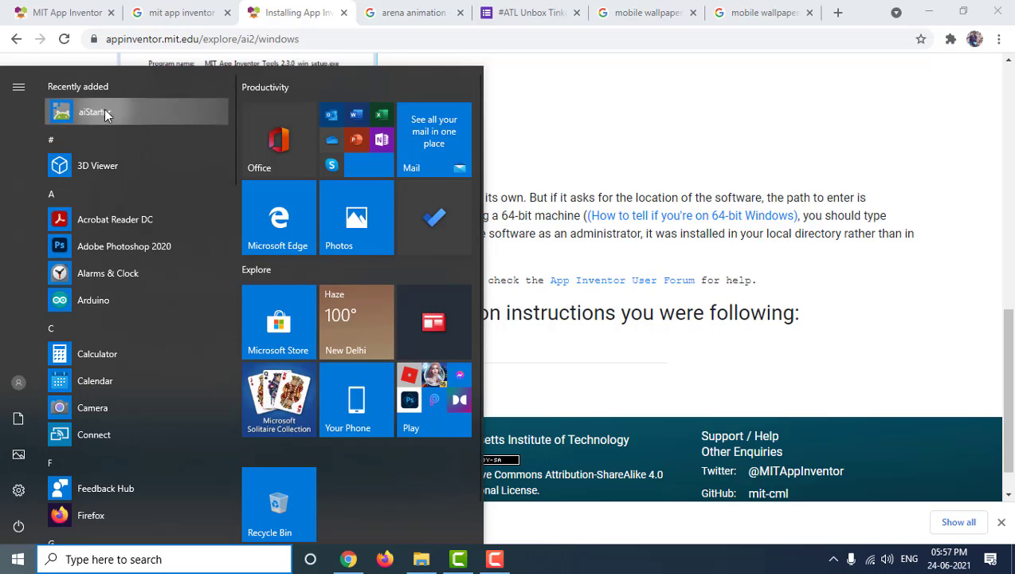
left_click(545, 105)
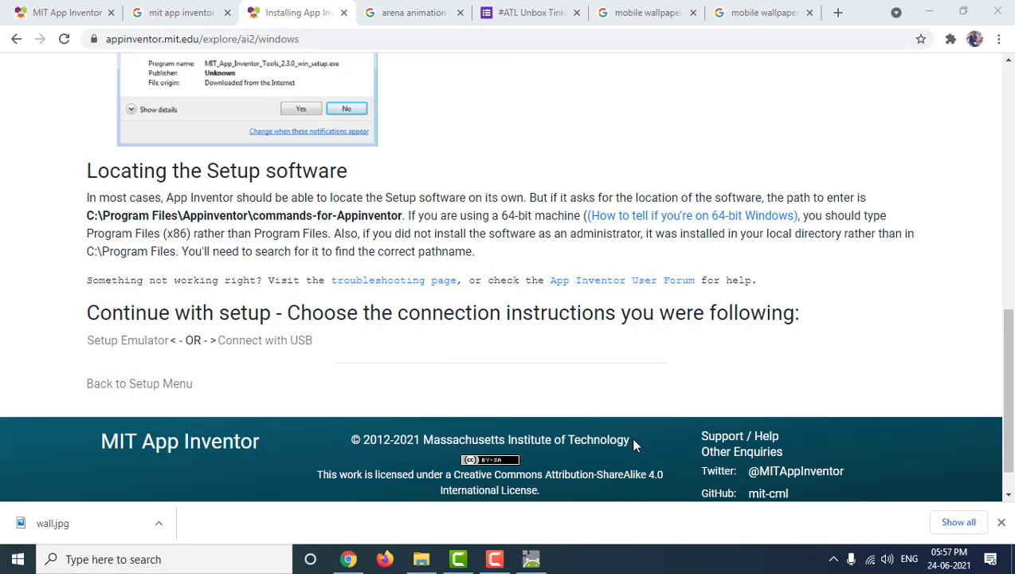
left_click(530, 558)
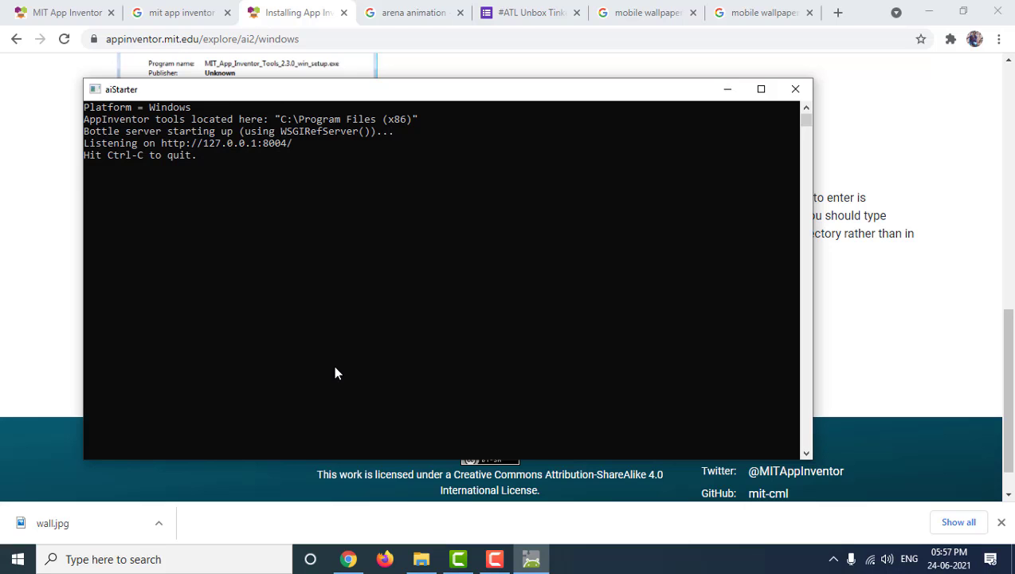
left_click(726, 90)
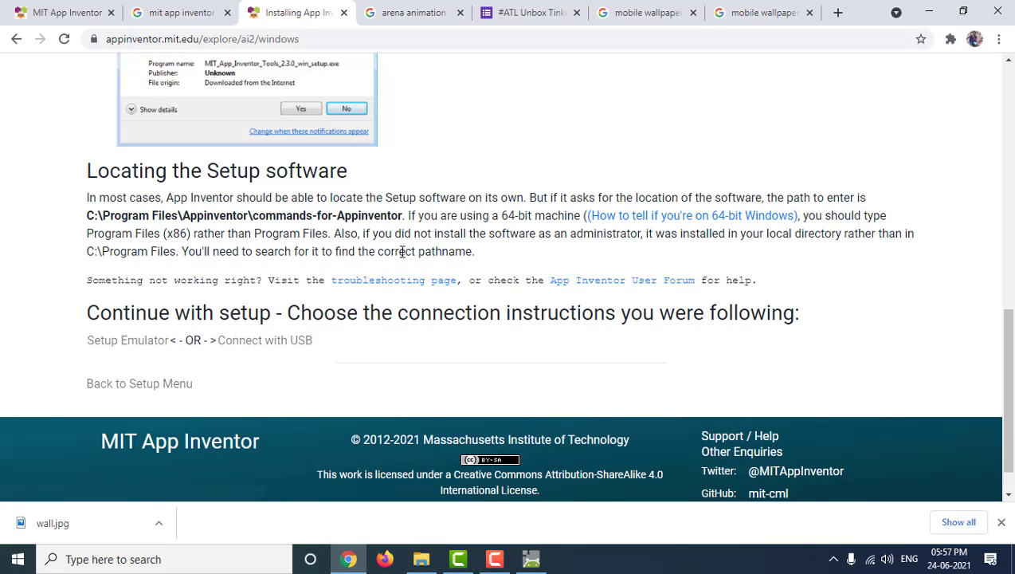
- Connect the EINSTEIN project to the Emulator and move the emulator window clear of the connection dialog
left_click(77, 15)
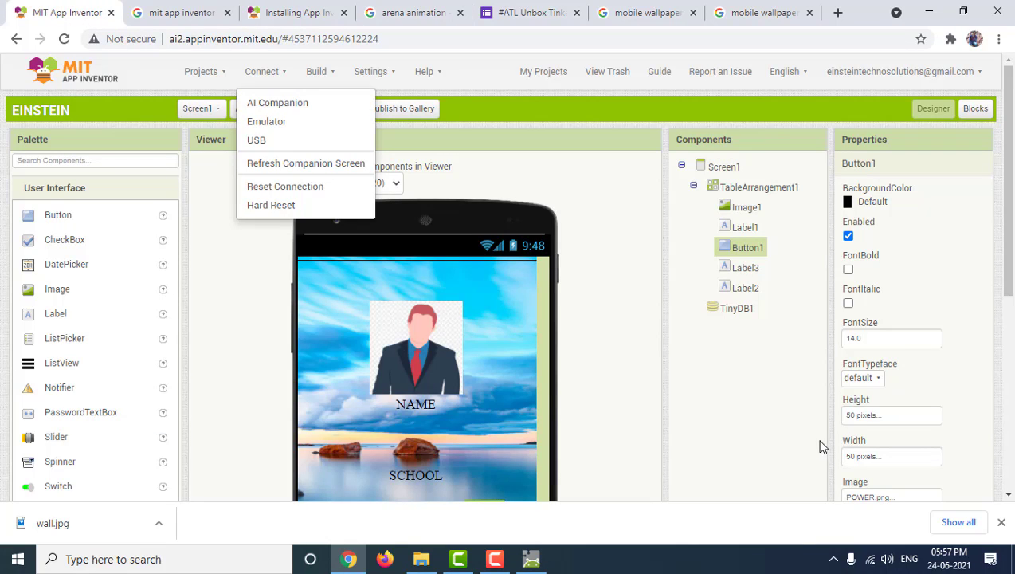
left_click(544, 180)
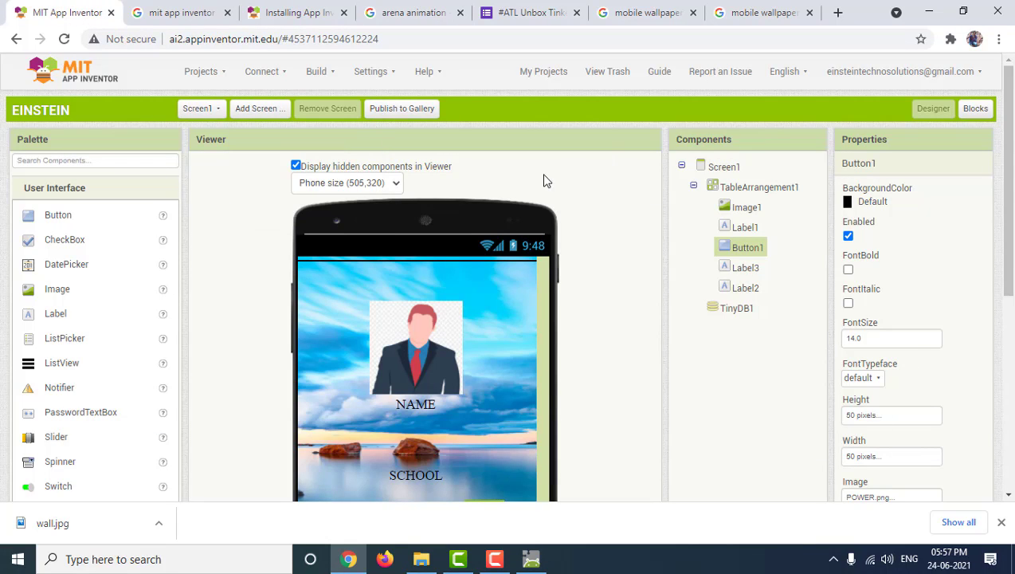
left_click(260, 71)
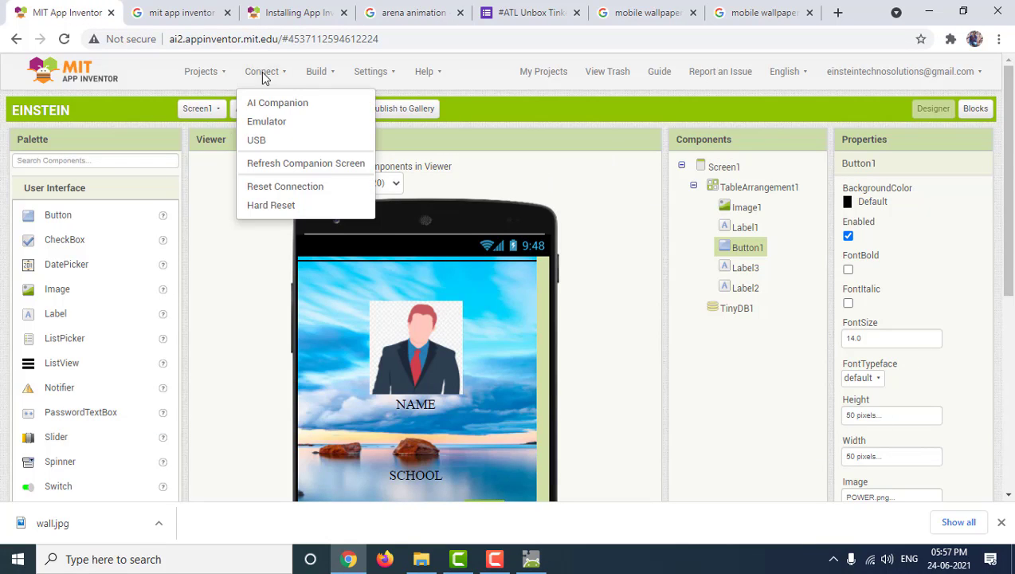
left_click(266, 122)
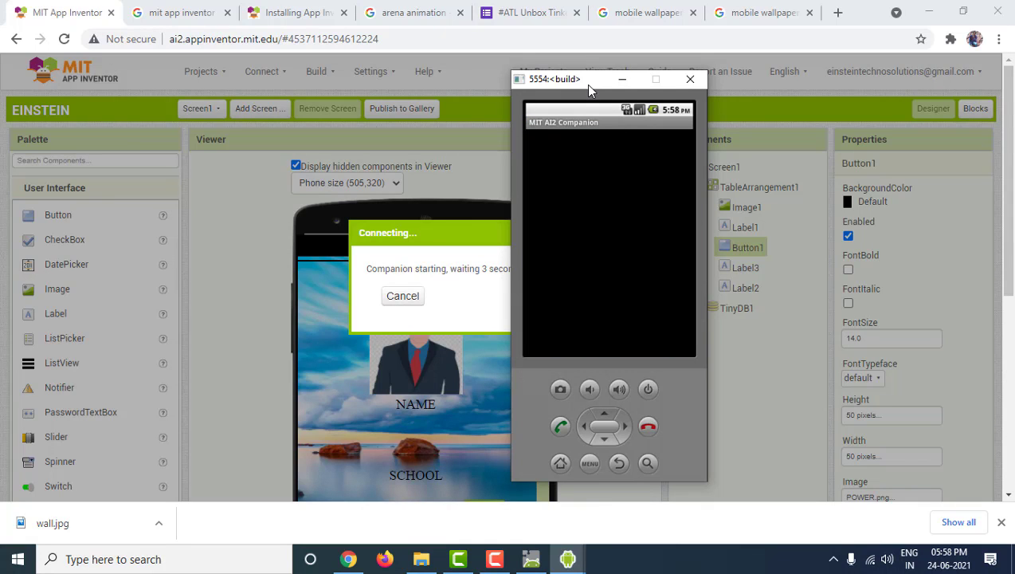
left_click_drag(588, 86, 775, 89)
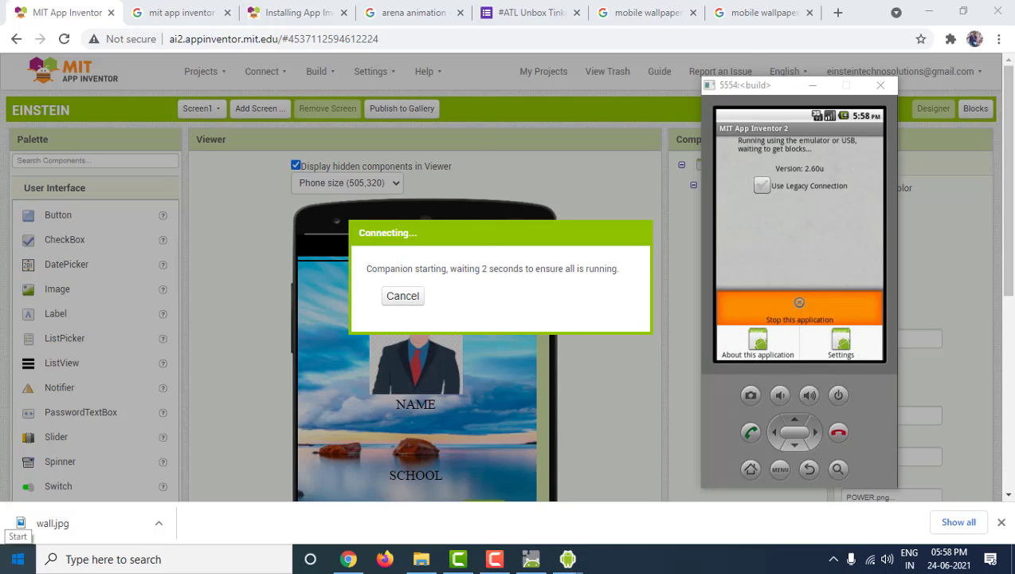
left_click(17, 559)
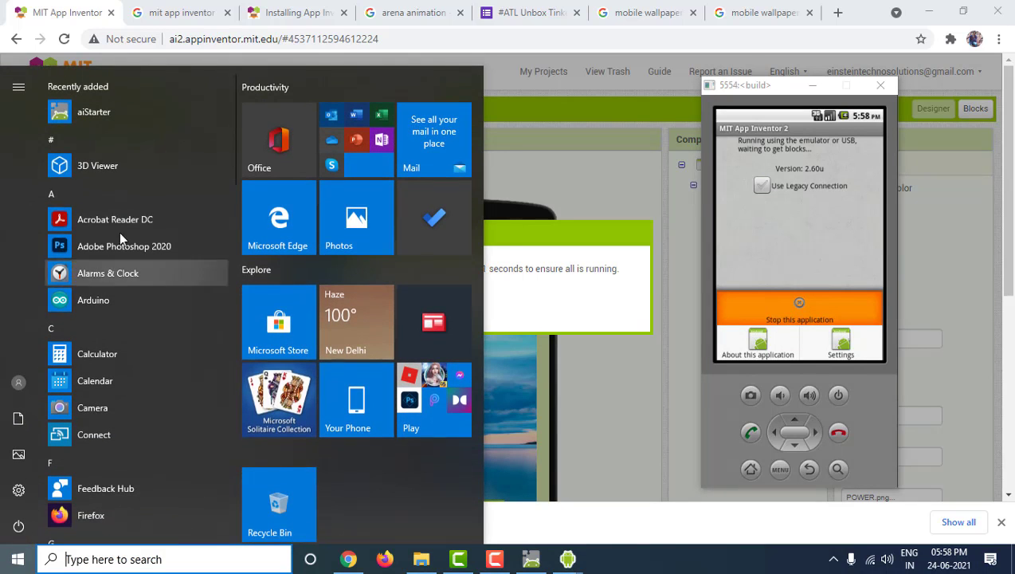
left_click(604, 137)
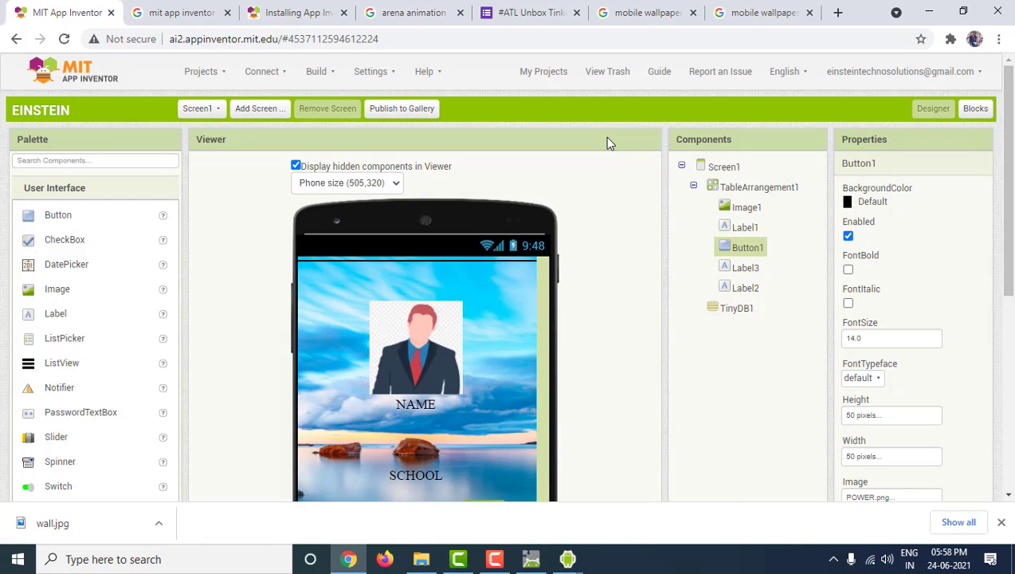
- Bring the emulator window back in front of the browser and move the highlight in its options menu to Settings
left_click(567, 559)
left_click(651, 478)
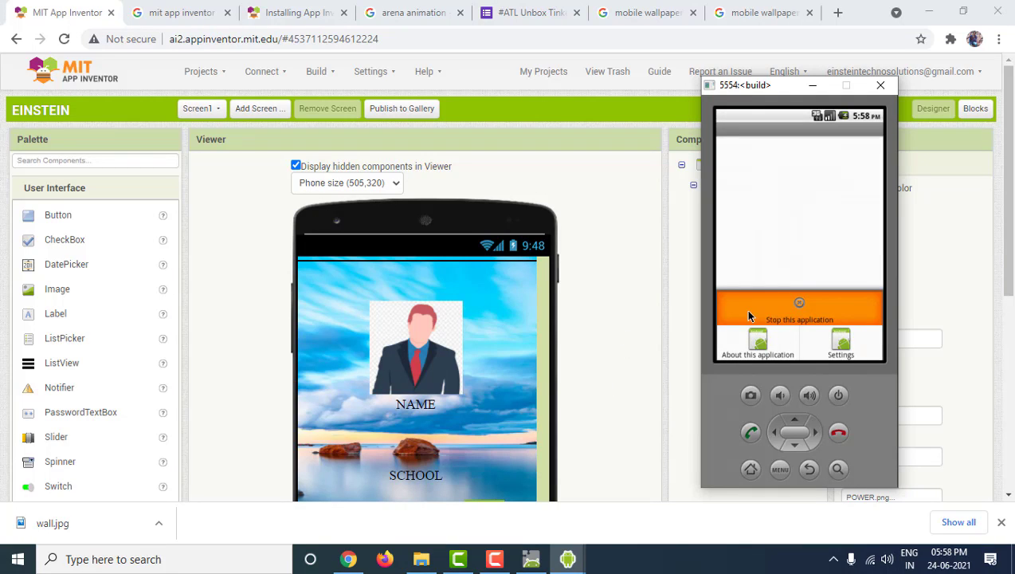
key("Down")
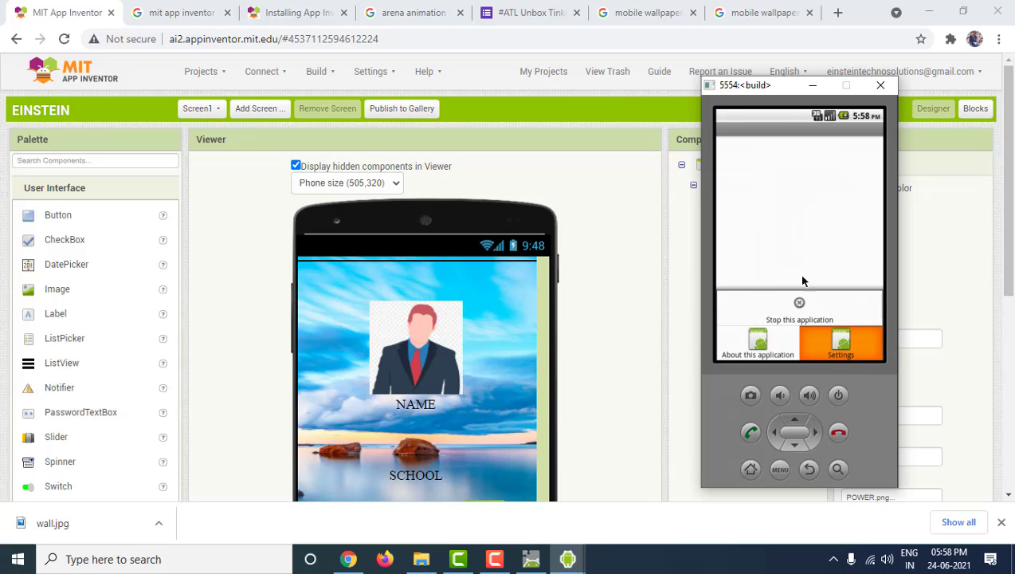
- Restore the browser window to its smaller size and place the emulator window beside it without overlap
mouse_move(584, 547)
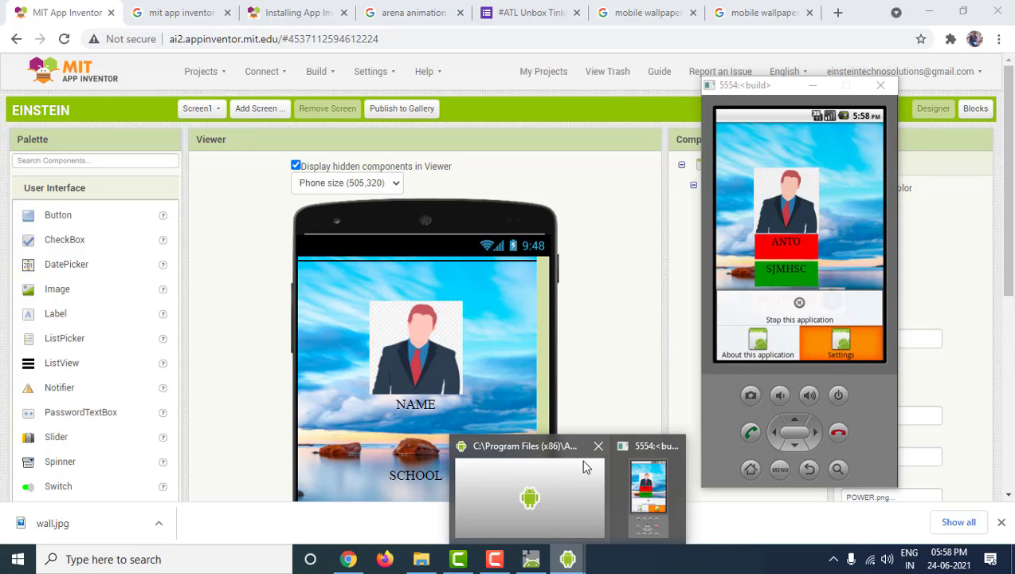
left_click(620, 357)
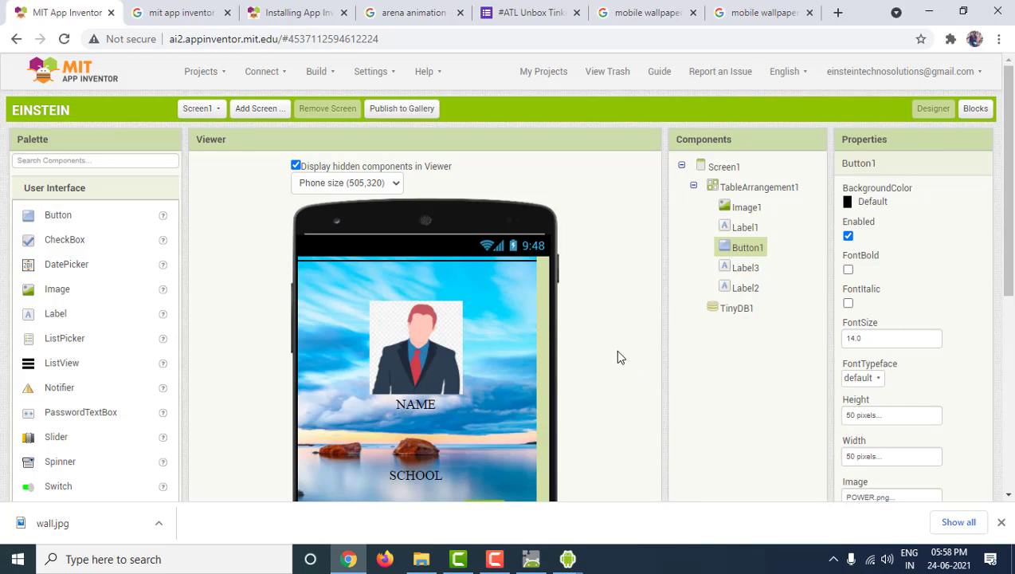
left_click(965, 12)
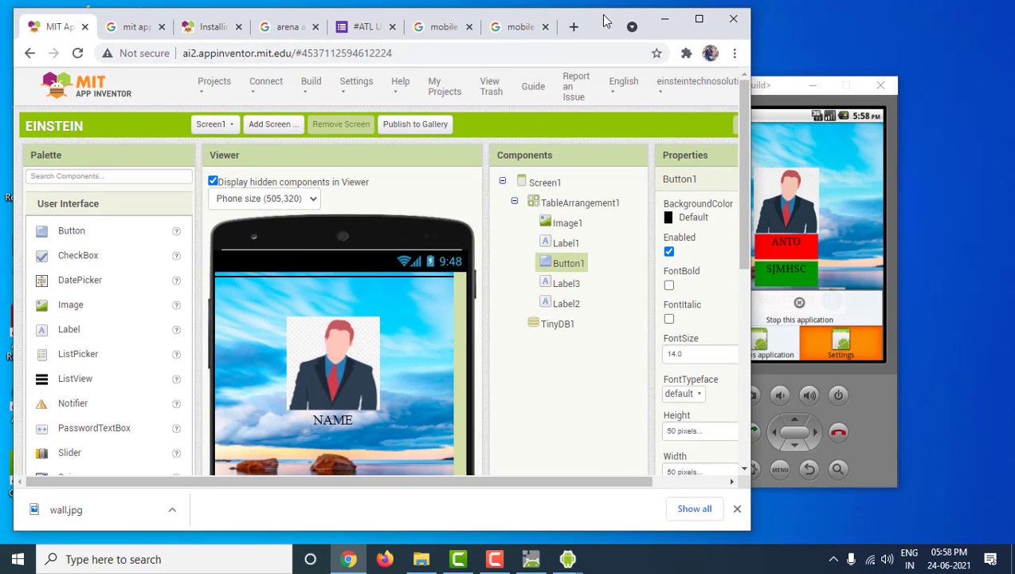
left_click_drag(785, 87, 854, 58)
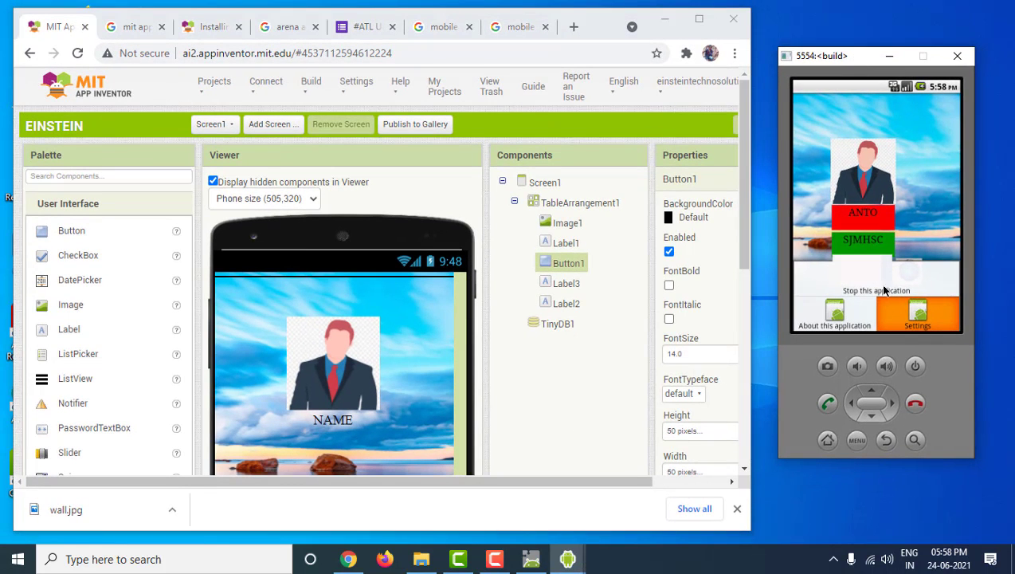
- Open the running app's About information in the emulator and dismiss it to return to the ID card
left_click(836, 323)
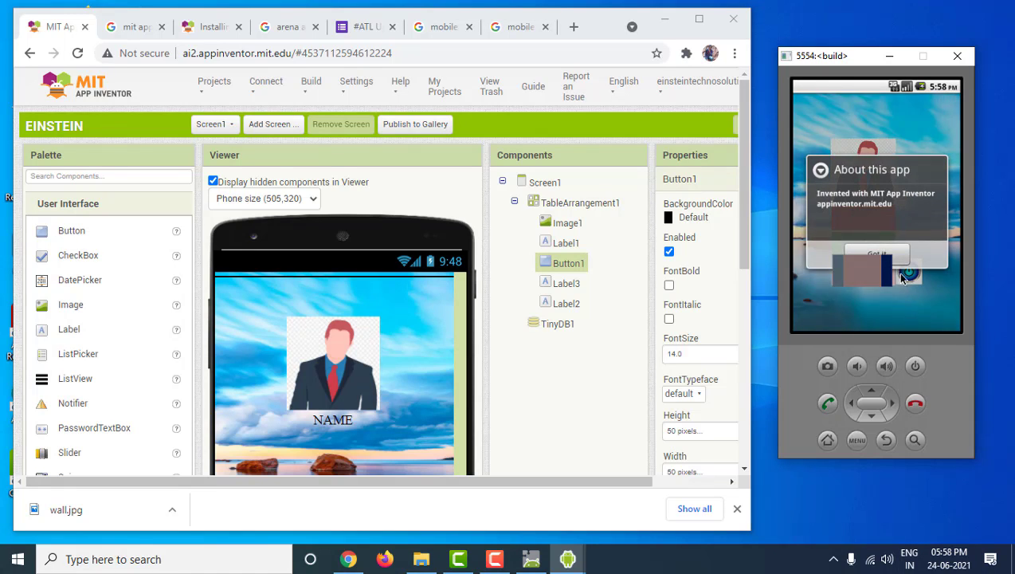
left_click(879, 254)
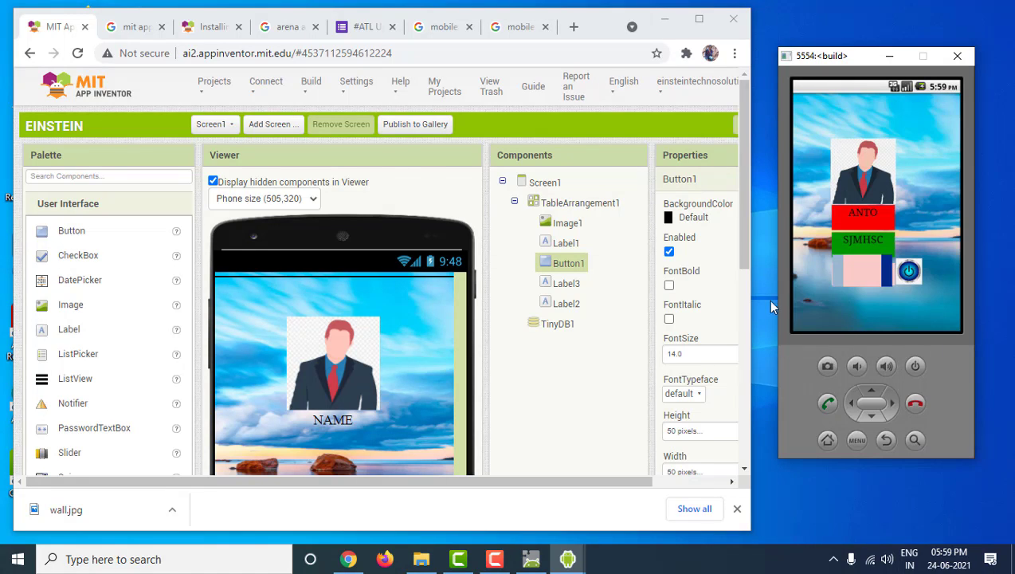
- In the emulator, go from the ID card to PAGE_2 with the app's power button and open the SCIENCE quiz
left_click_drag(740, 251, 740, 324)
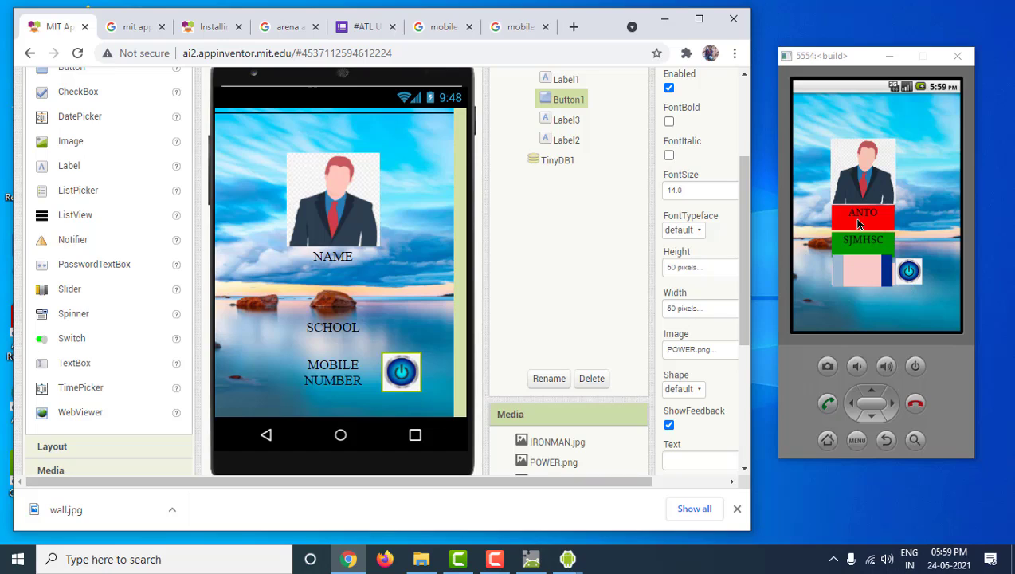
left_click(909, 274)
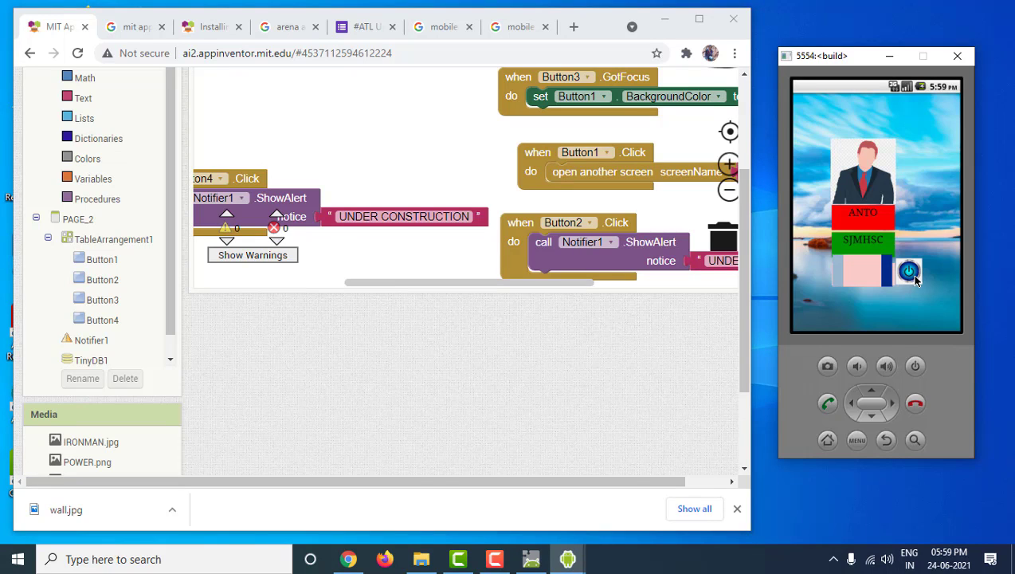
left_click(910, 273)
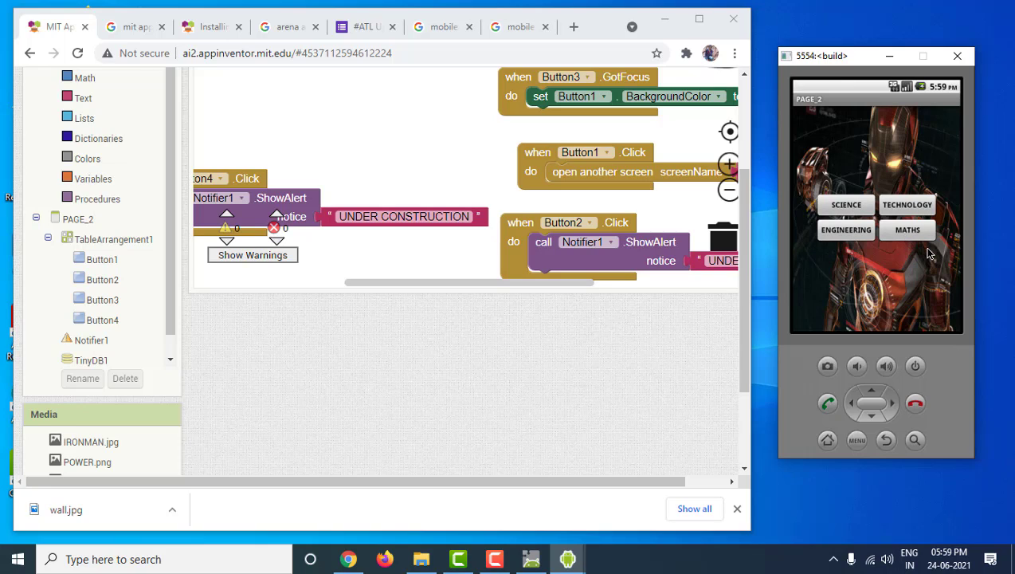
left_click(856, 209)
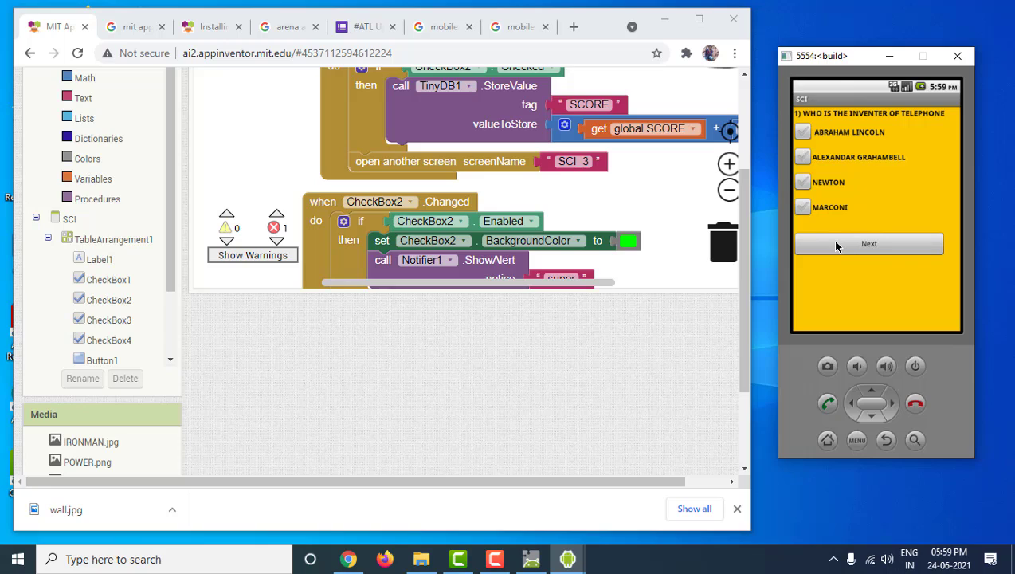
- Answer the telephone inventor question with ALEXANDAR GRAHAMBELL and the sound in vacuum question with TRUE, advancing past both
left_click(802, 157)
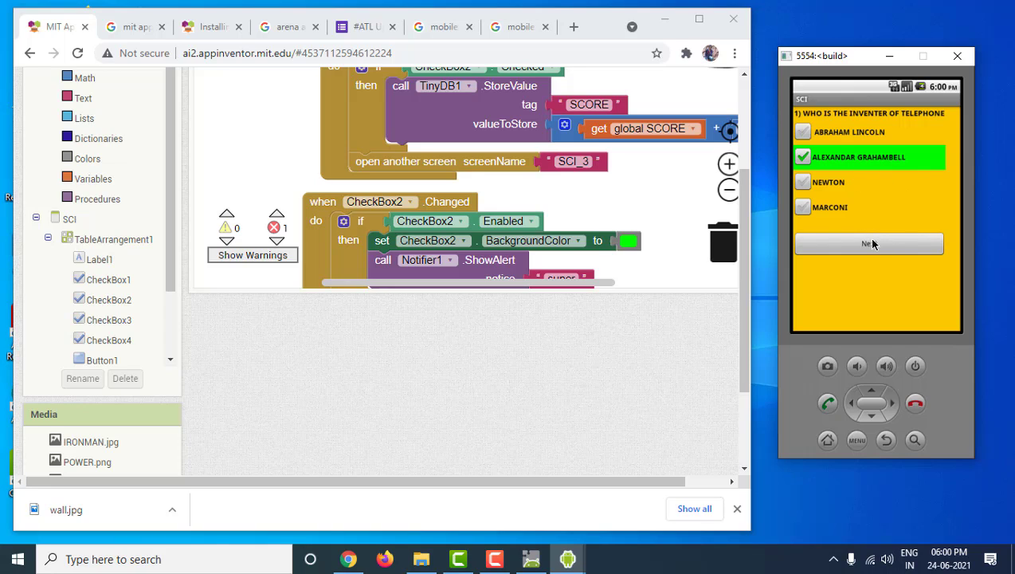
left_click(871, 243)
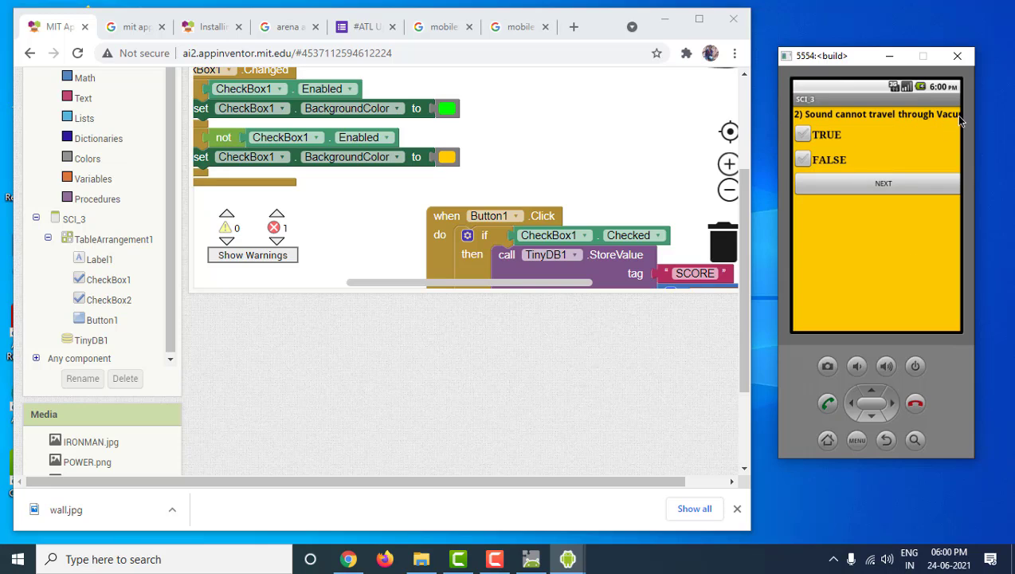
left_click(805, 139)
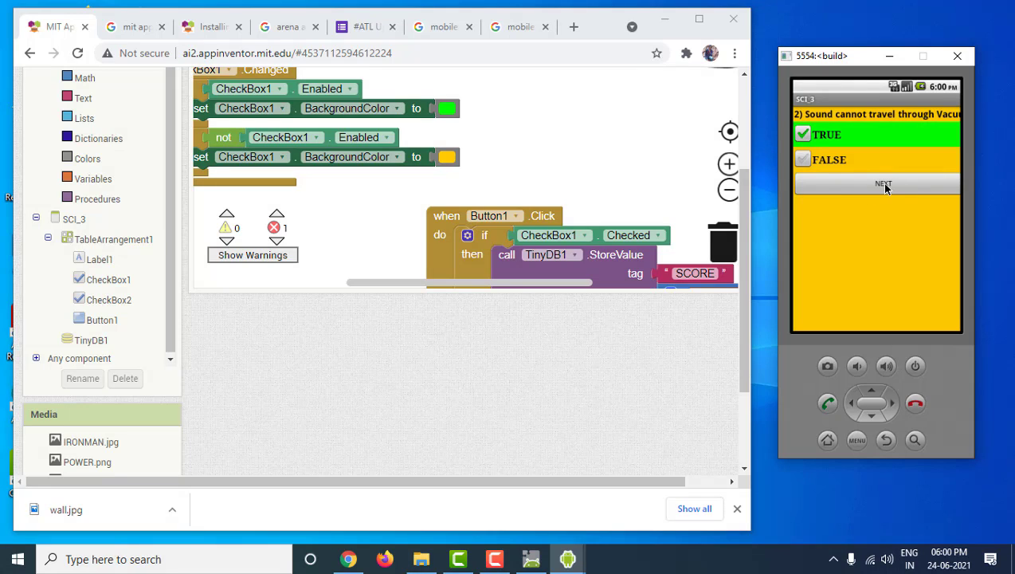
left_click(883, 184)
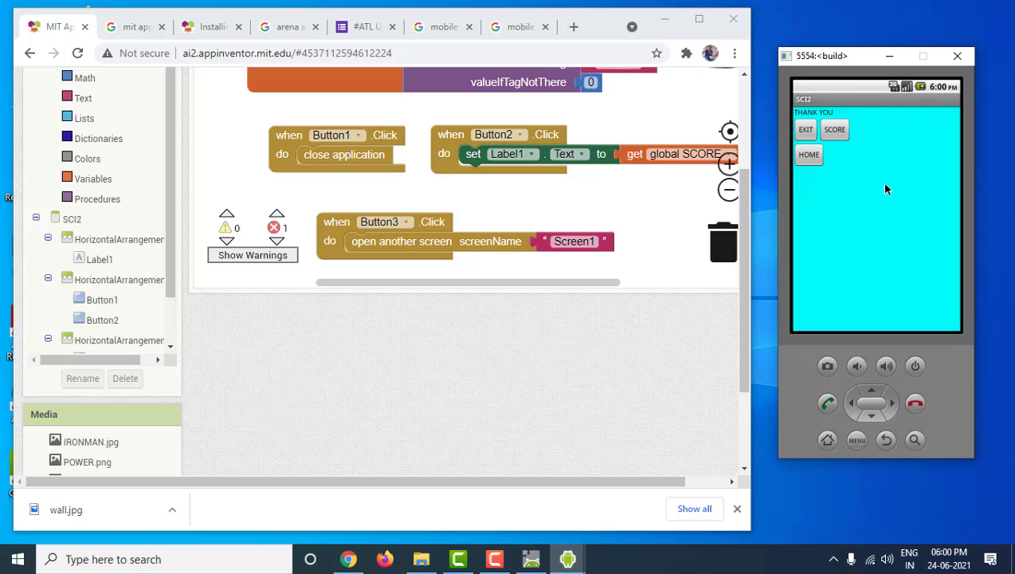
- Display the quiz score on the THANK YOU screen and return to the app's home screen
left_click(837, 131)
left_click(808, 156)
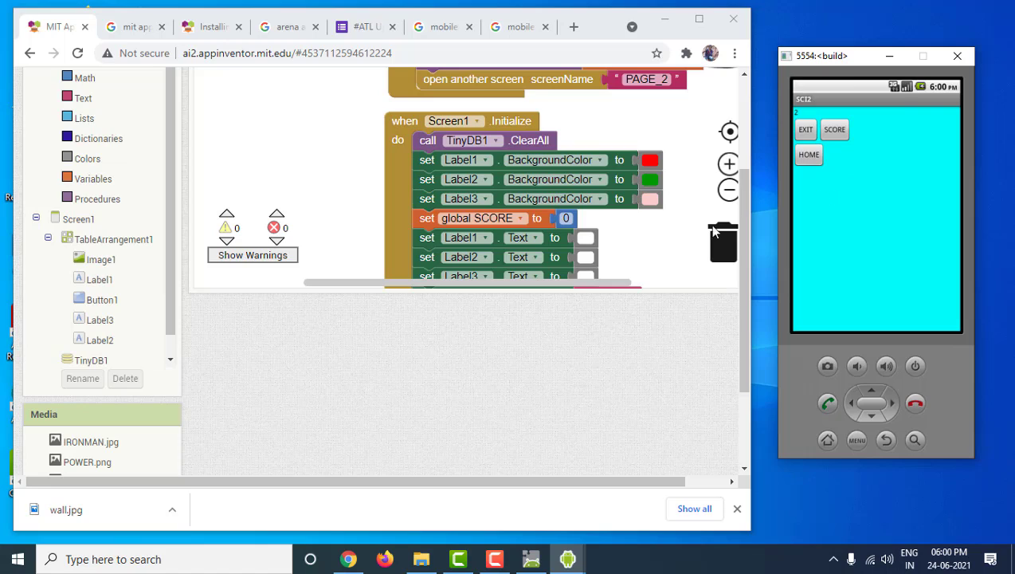